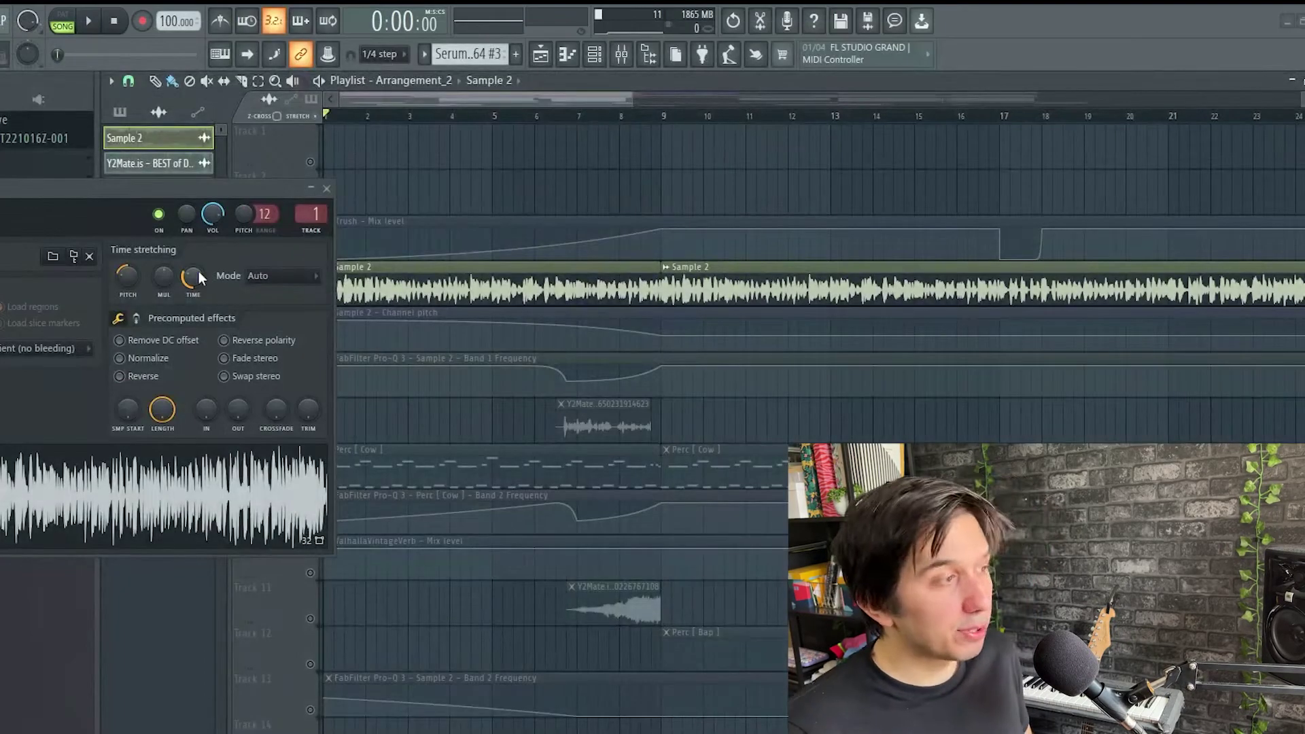
Step: Close the Sample 2 channel settings and unmute the Perc [ Cow ] track in the playlist
{"action": "left_click", "coordinate": [327, 190]}
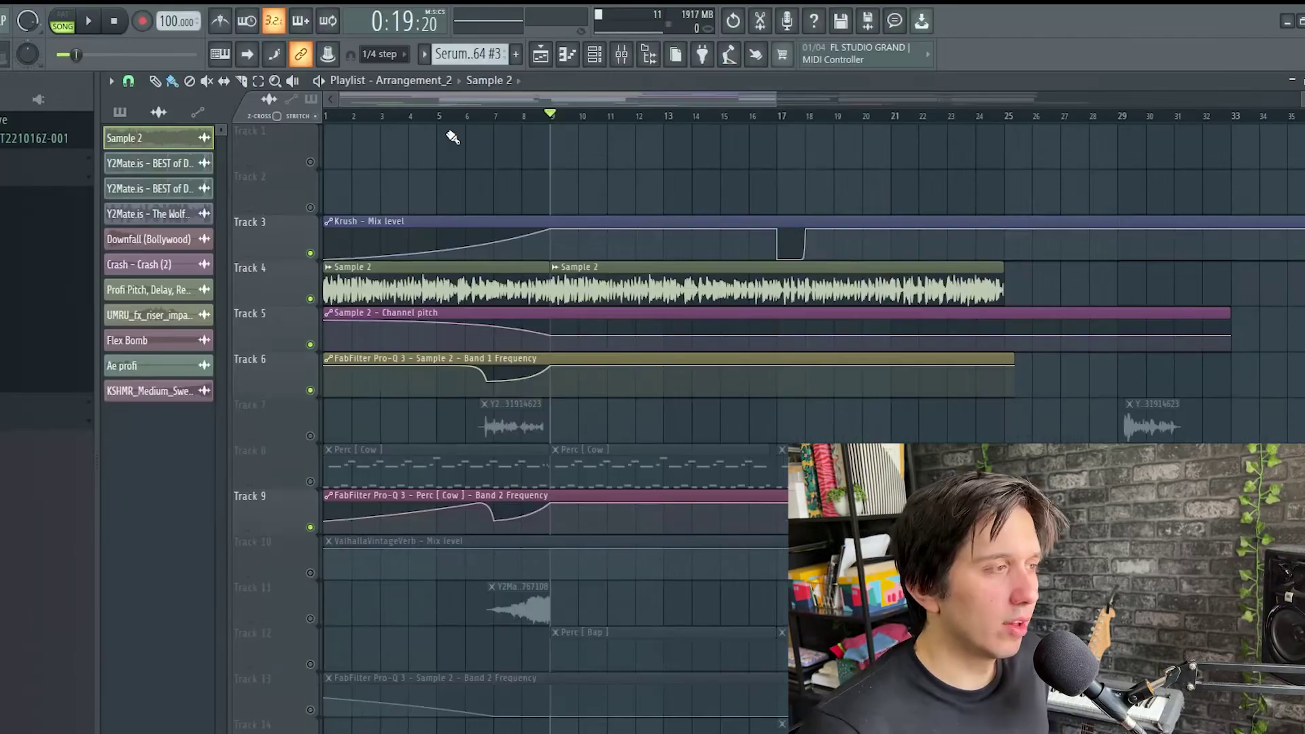
{"action": "scroll", "coordinate": [562, 507], "scroll_direction": "up", "scroll_amount": 2}
{"action": "left_click", "coordinate": [310, 481]}
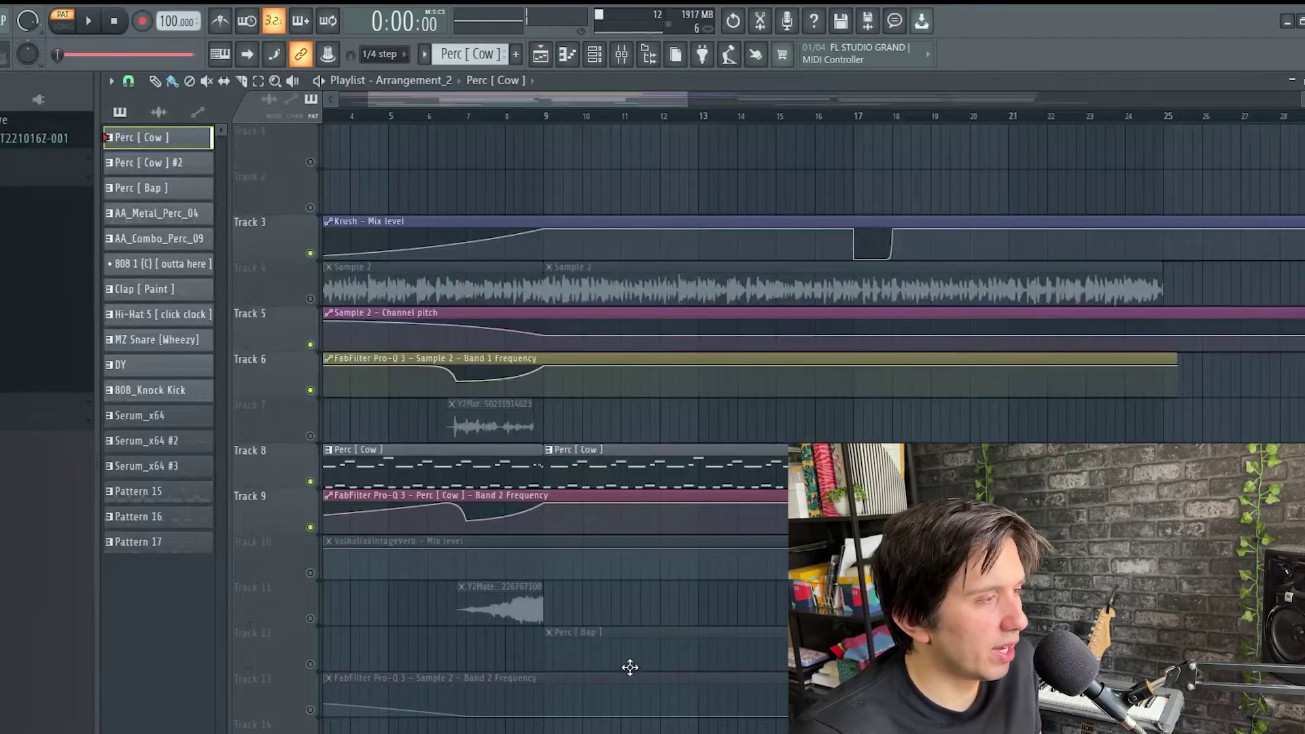
Step: Select all eight bars of the Hi-Hat 5 pattern in the piano roll and play back the hi-hat and MZ Snare patterns
{"action": "scroll", "coordinate": [630, 671], "scroll_direction": "down", "scroll_amount": 3}
{"action": "scroll", "coordinate": [609, 501], "scroll_direction": "down", "scroll_amount": 2}
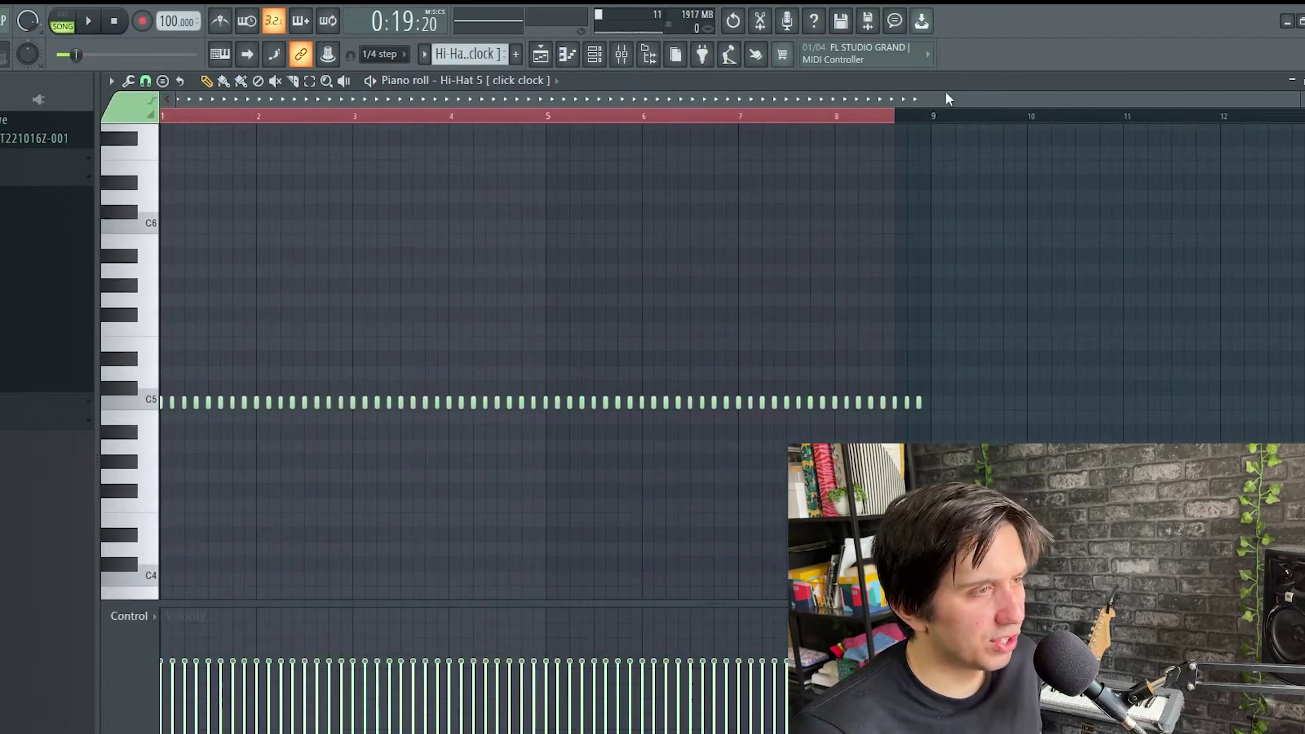
{"action": "key", "text": "ctrl+a"}
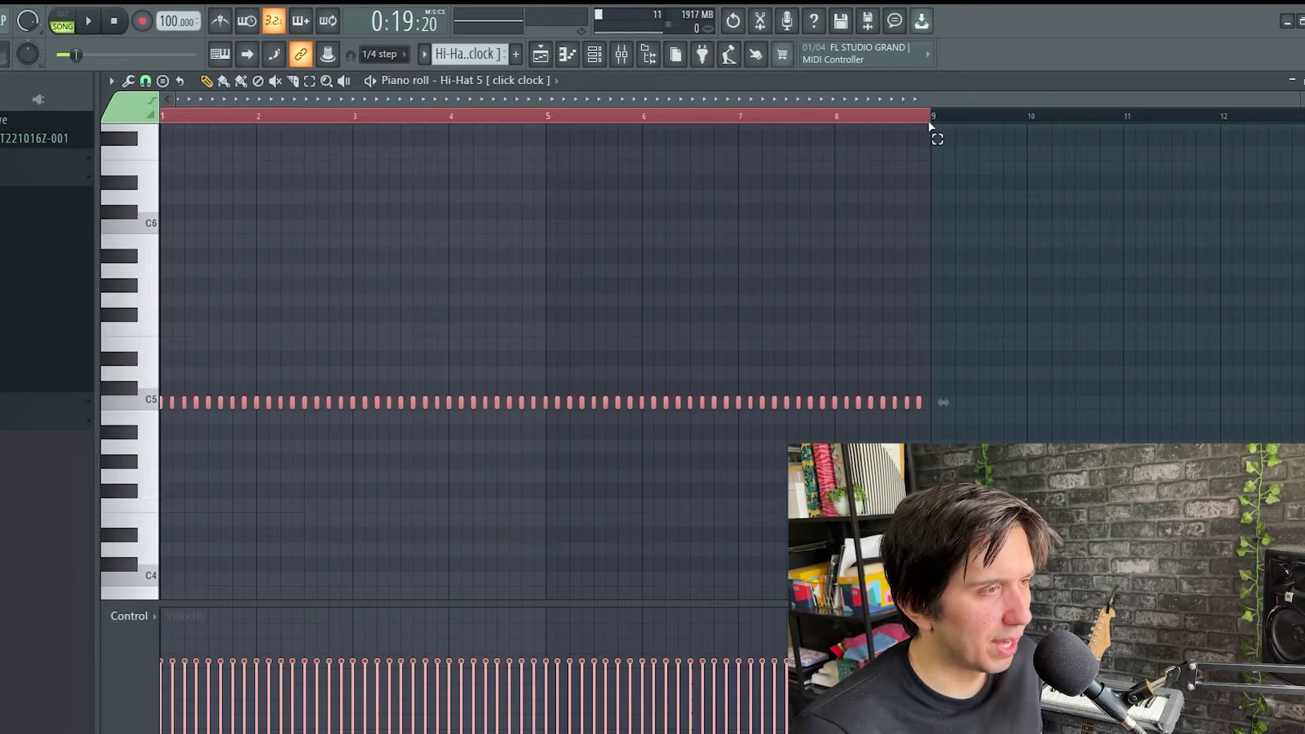
{"action": "key", "text": "space"}
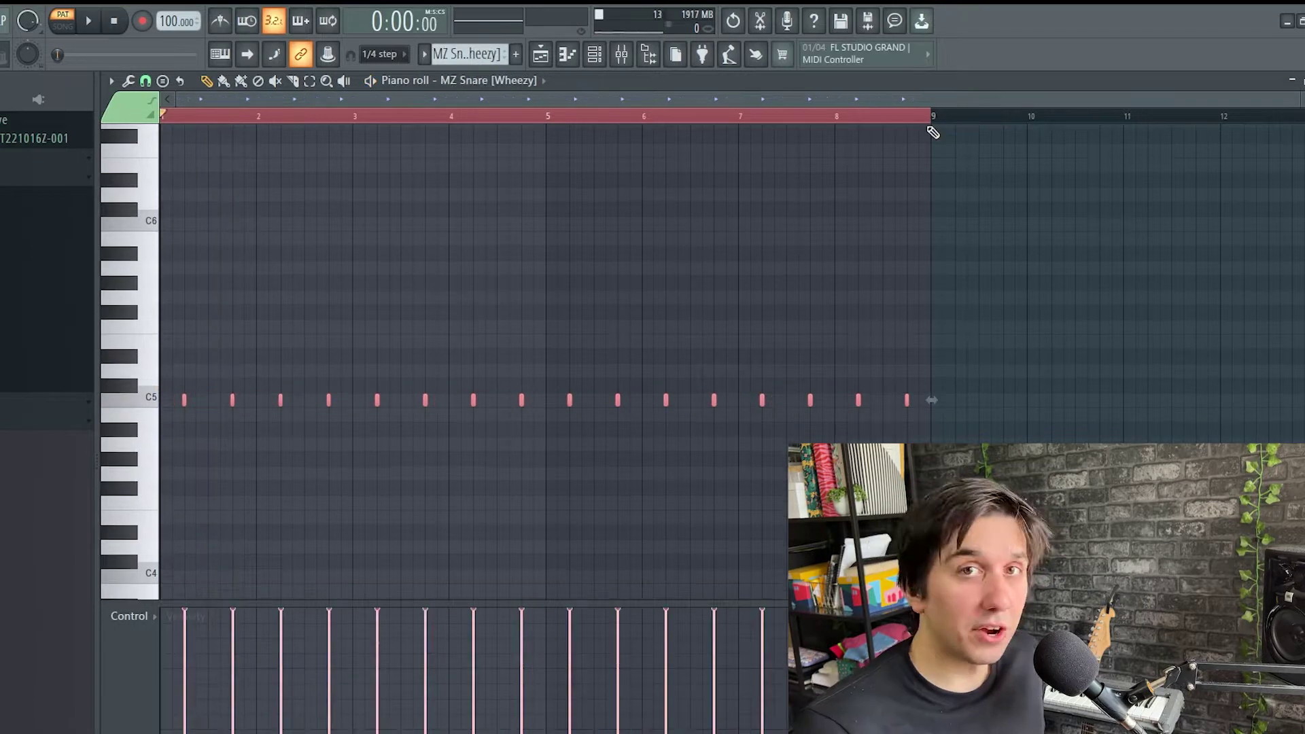
{"action": "key", "text": "space"}
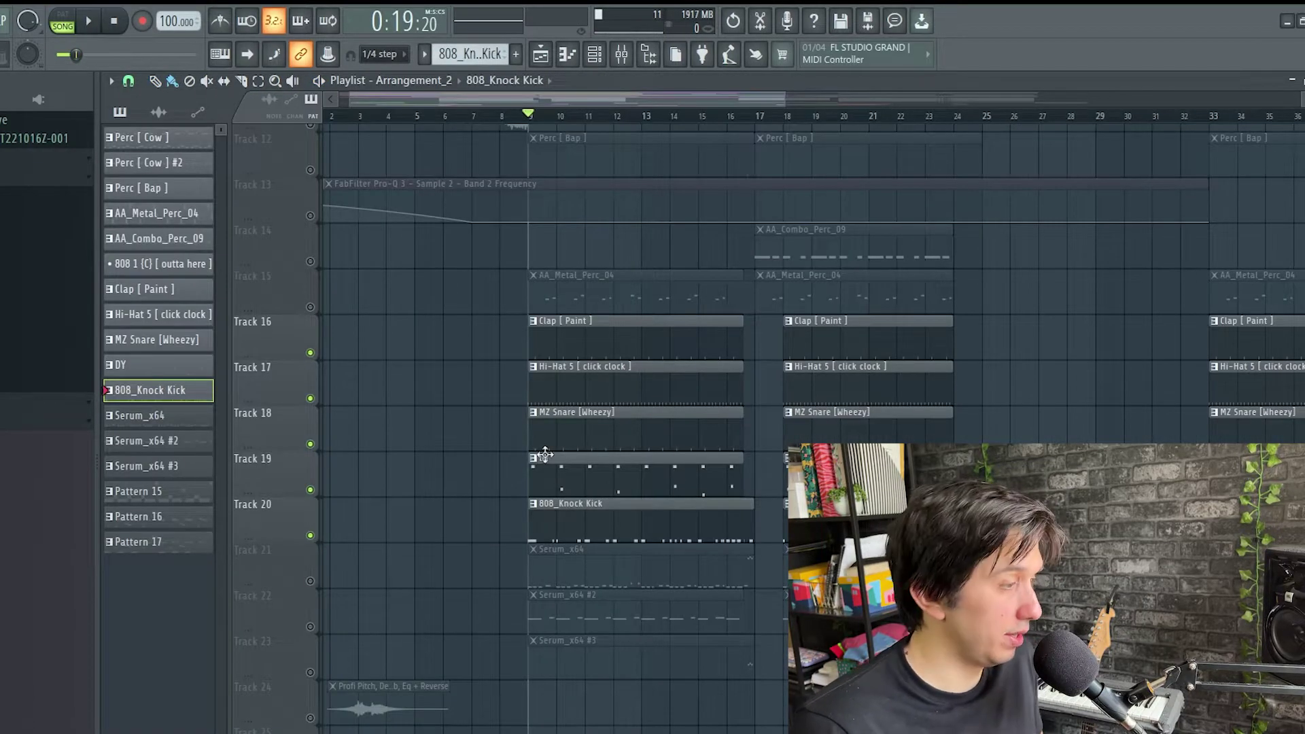
Step: Open the DY clip at bar 9 on Track 19 and play back the DY and 808_Knock Kick patterns
{"action": "double_click", "coordinate": [573, 472]}
{"action": "key", "text": "space"}
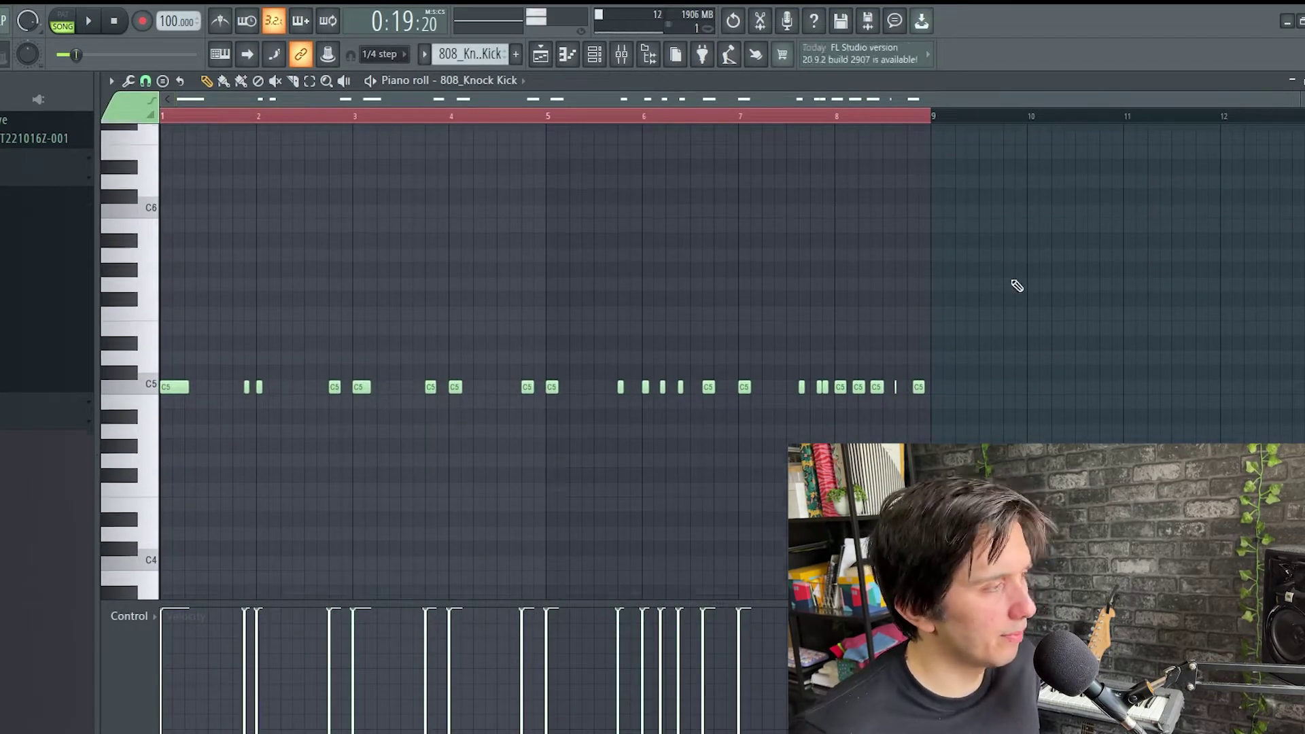
{"action": "key", "text": "space"}
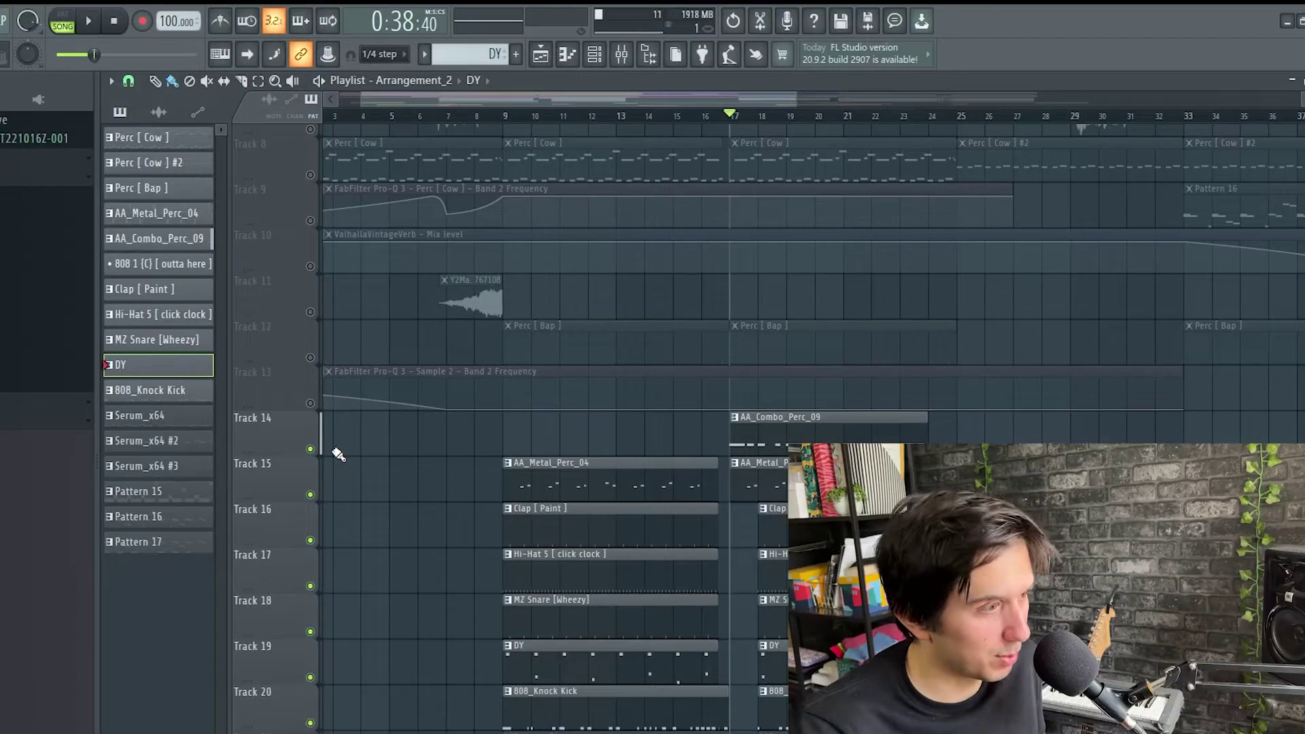
Step: Set the playhead to bar 9, solo the Serum_x64 track and open its pattern in the piano roll
{"action": "scroll", "coordinate": [338, 454], "scroll_direction": "down", "scroll_amount": 3}
{"action": "left_click", "coordinate": [506, 120]}
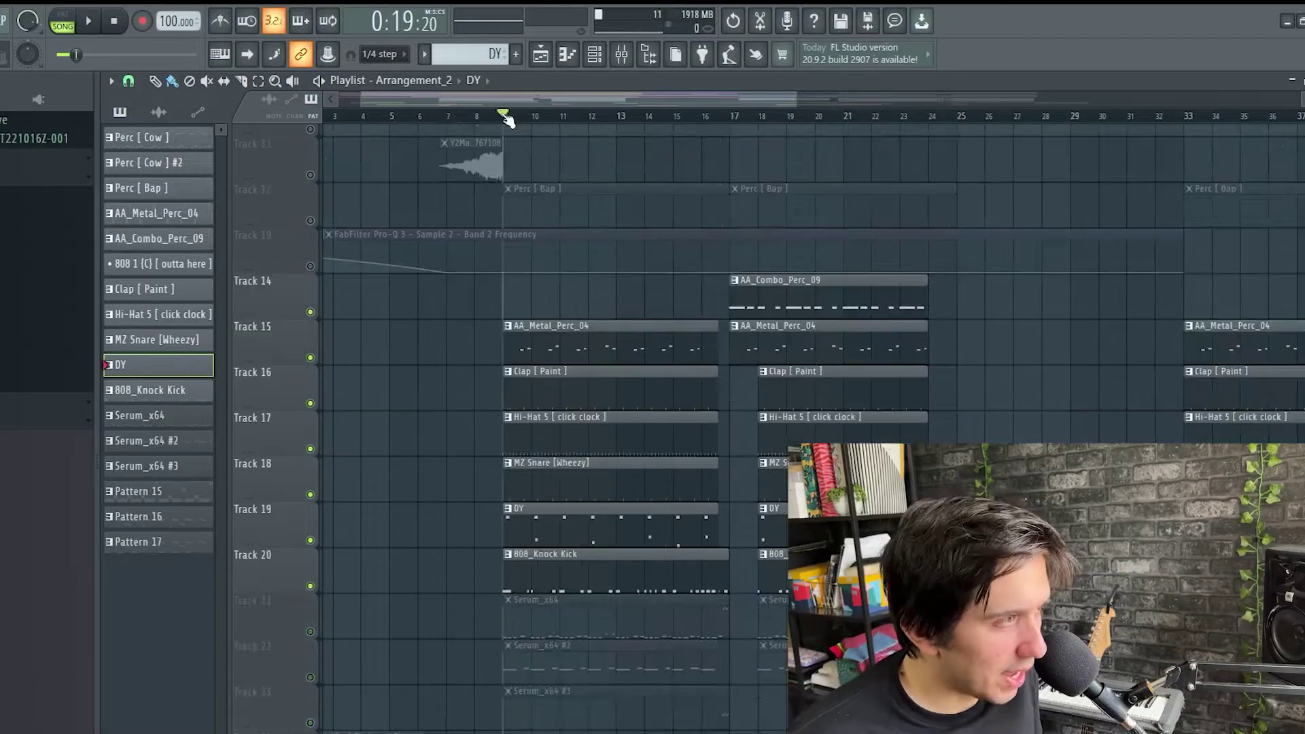
{"action": "right_click", "coordinate": [310, 633]}
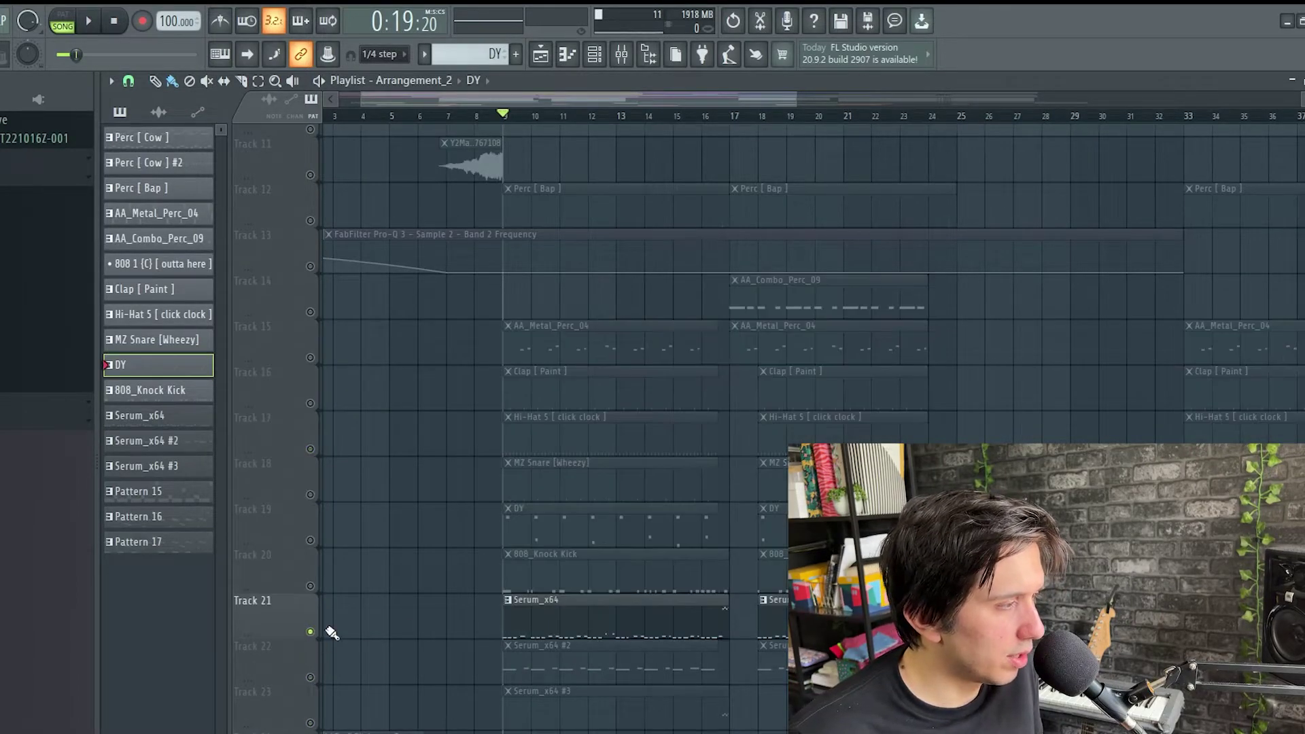
{"action": "double_click", "coordinate": [568, 639]}
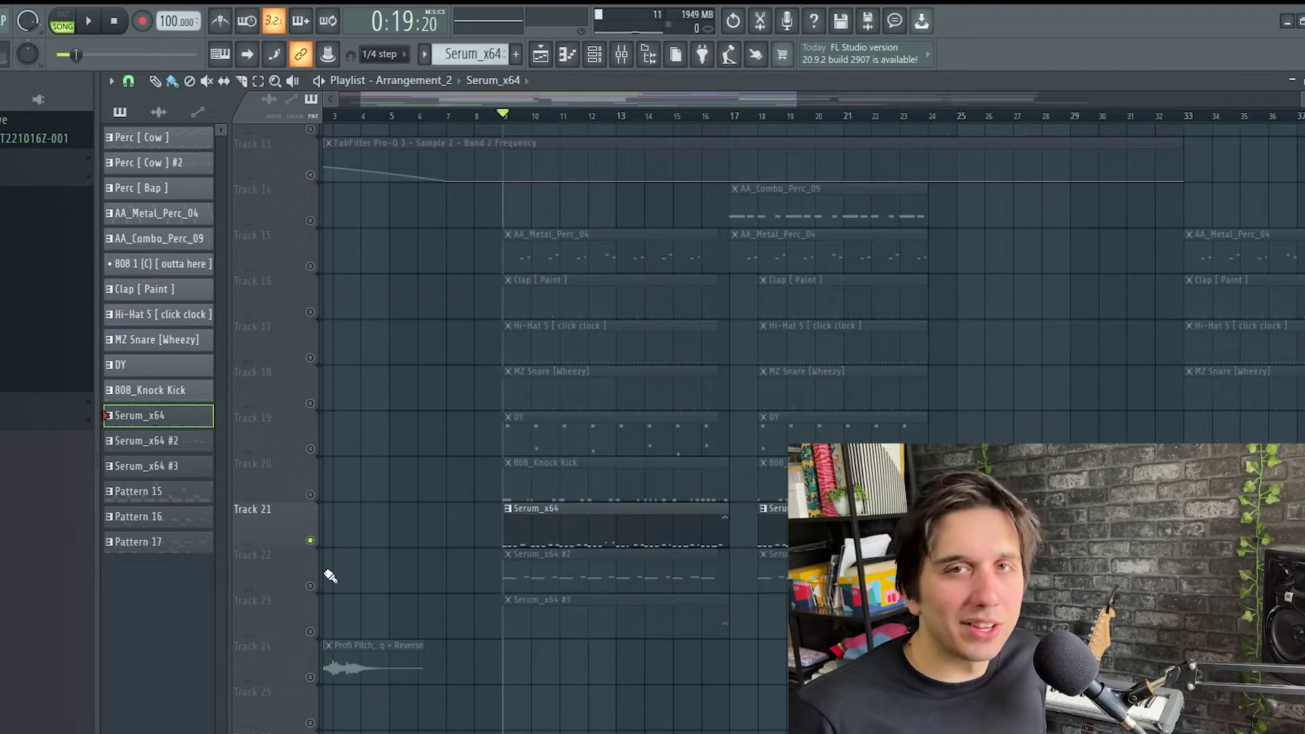
Step: Open the Serum_x64 #2 synth from the channel rack and show its effects page
{"action": "key", "text": "F6"}
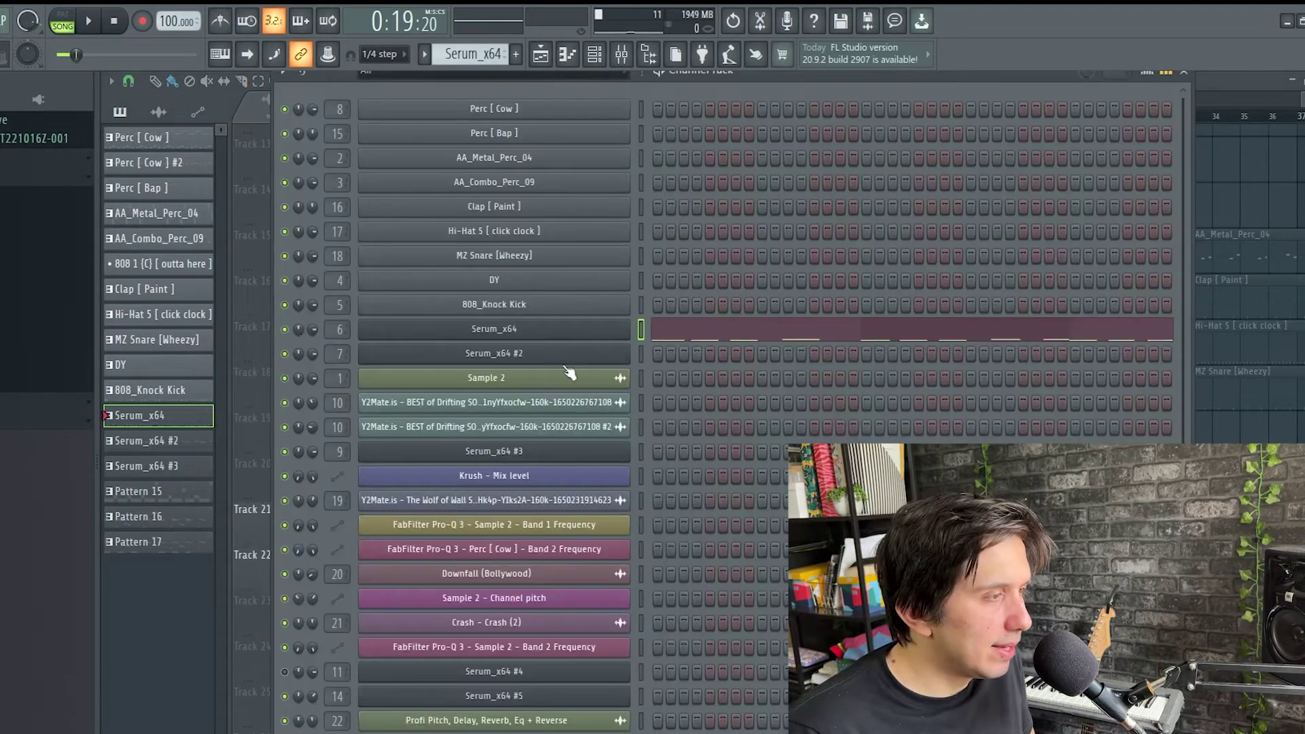
{"action": "left_click", "coordinate": [494, 353]}
{"action": "left_click_drag", "start_coordinate": [319, 124], "coordinate": [677, 91]}
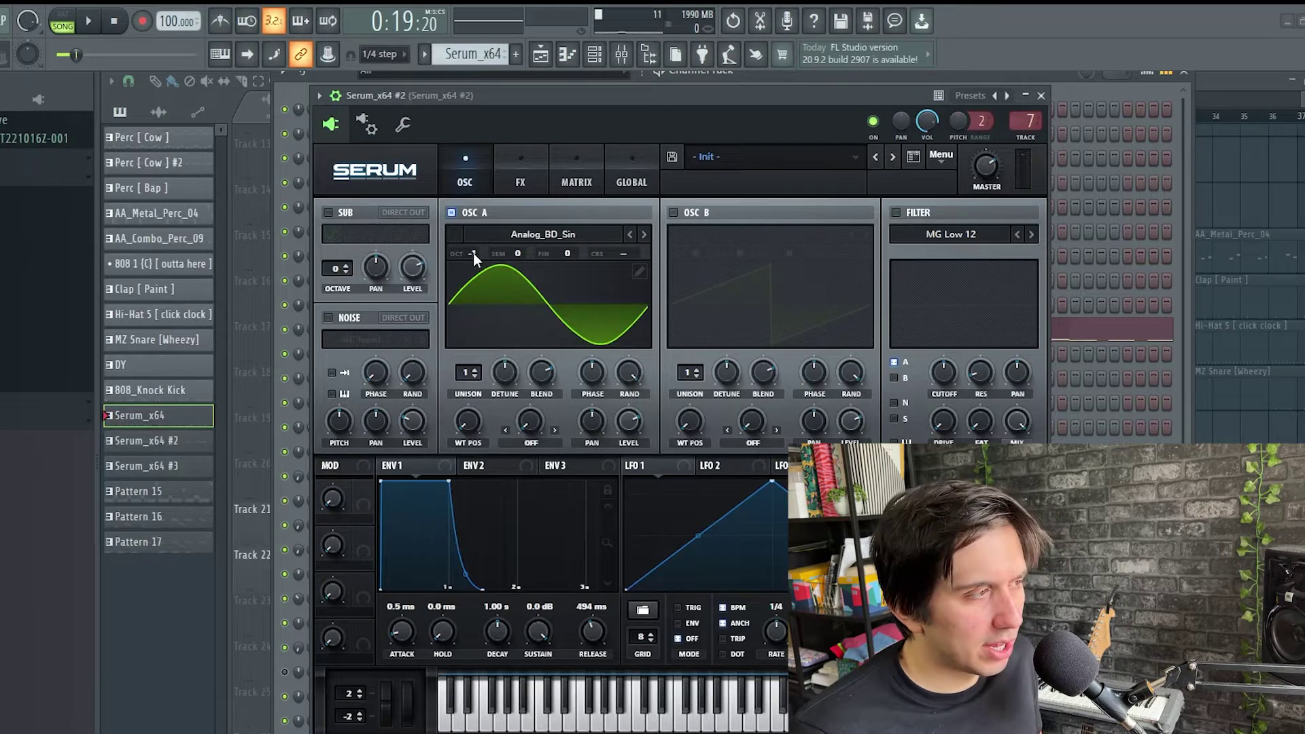
{"action": "left_click", "coordinate": [521, 178]}
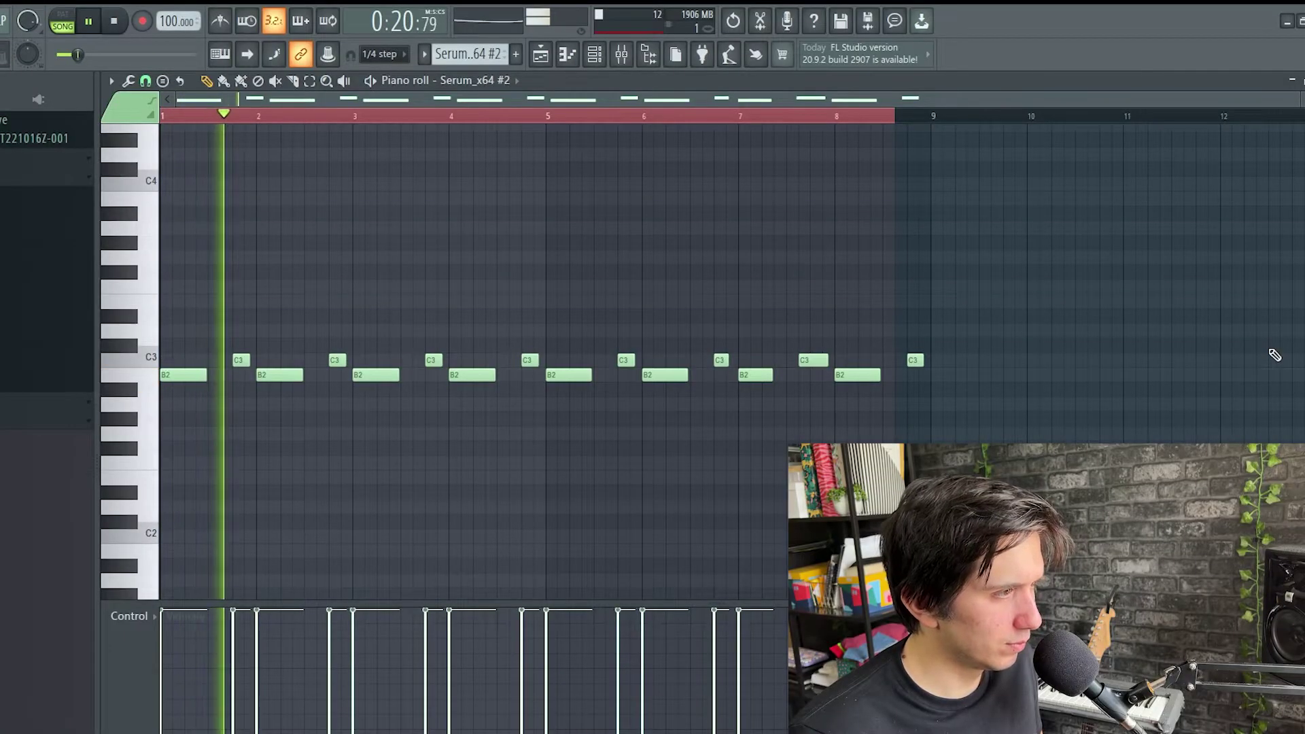
Step: Stop playback of the Serum_x64 #2 pattern and solo a different track in the playlist
{"action": "key", "text": "space"}
{"action": "left_click", "coordinate": [565, 59]}
{"action": "right_click", "coordinate": [310, 578]}
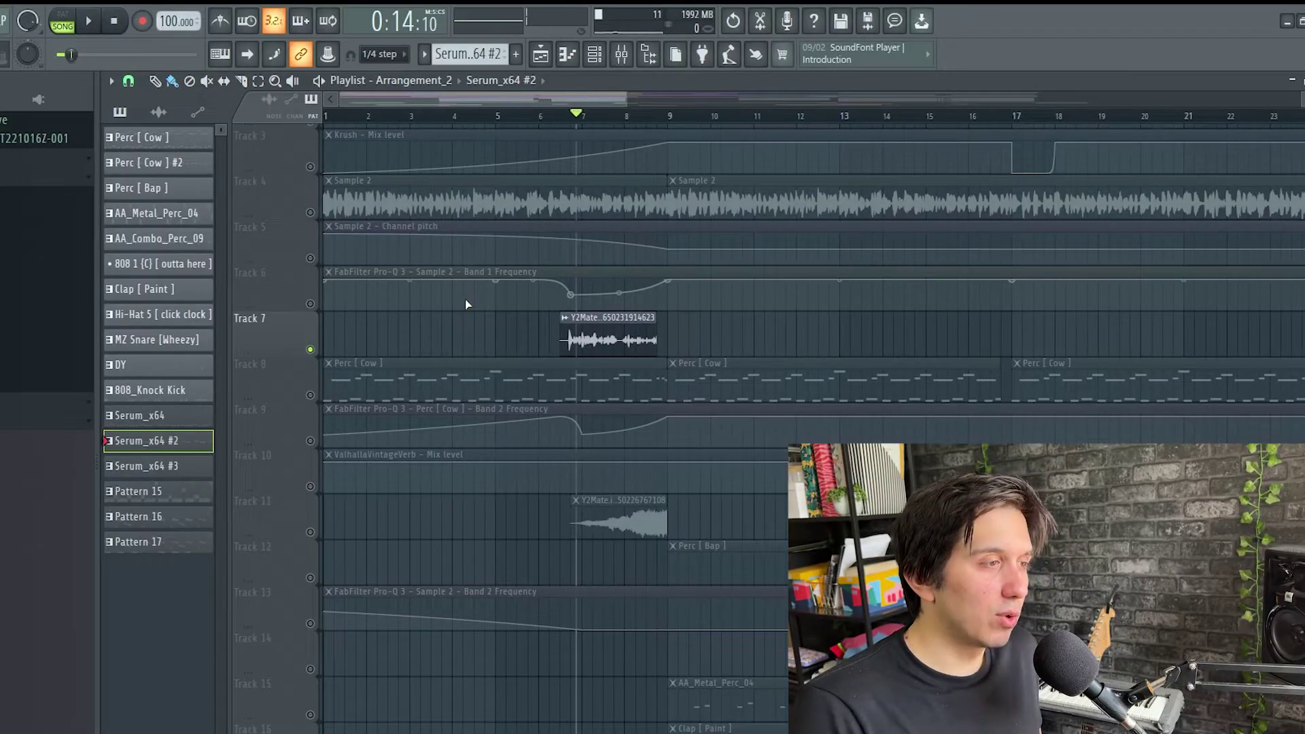
Step: Look over the vocal sample clips on Track 7 and solo the Perc [ Cow ] track below it
{"action": "scroll", "coordinate": [467, 373], "scroll_direction": "up", "scroll_amount": 3}
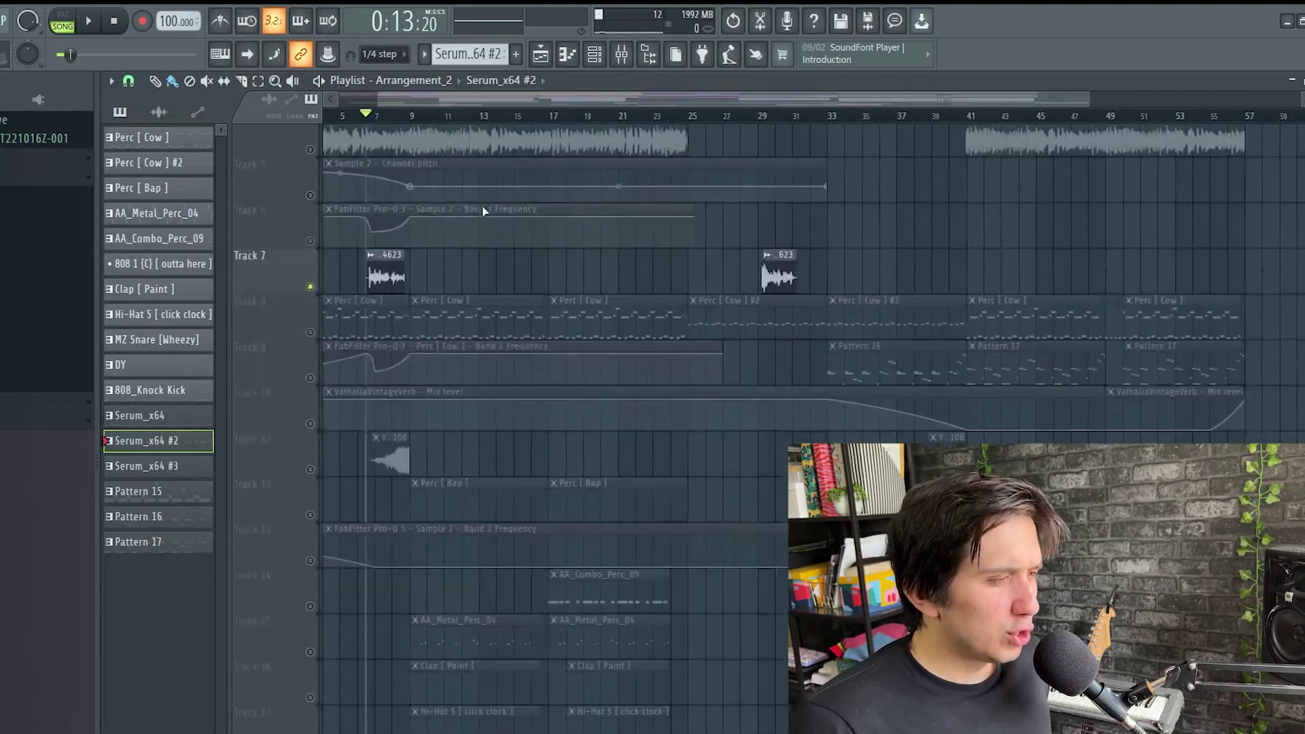
{"action": "scroll", "coordinate": [474, 268], "scroll_direction": "down", "scroll_amount": 2}
{"action": "scroll", "coordinate": [490, 283], "scroll_direction": "up", "scroll_amount": 2}
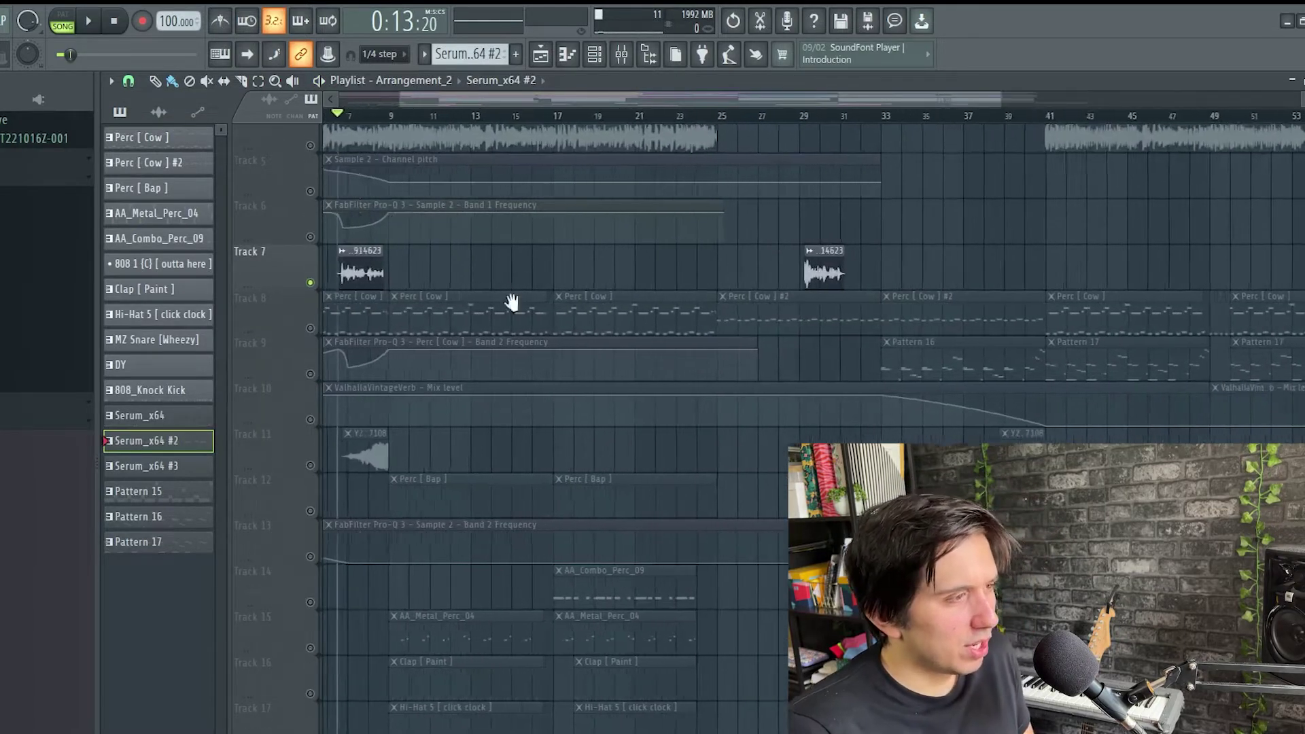
{"action": "scroll", "coordinate": [781, 385], "scroll_direction": "up", "scroll_amount": 3}
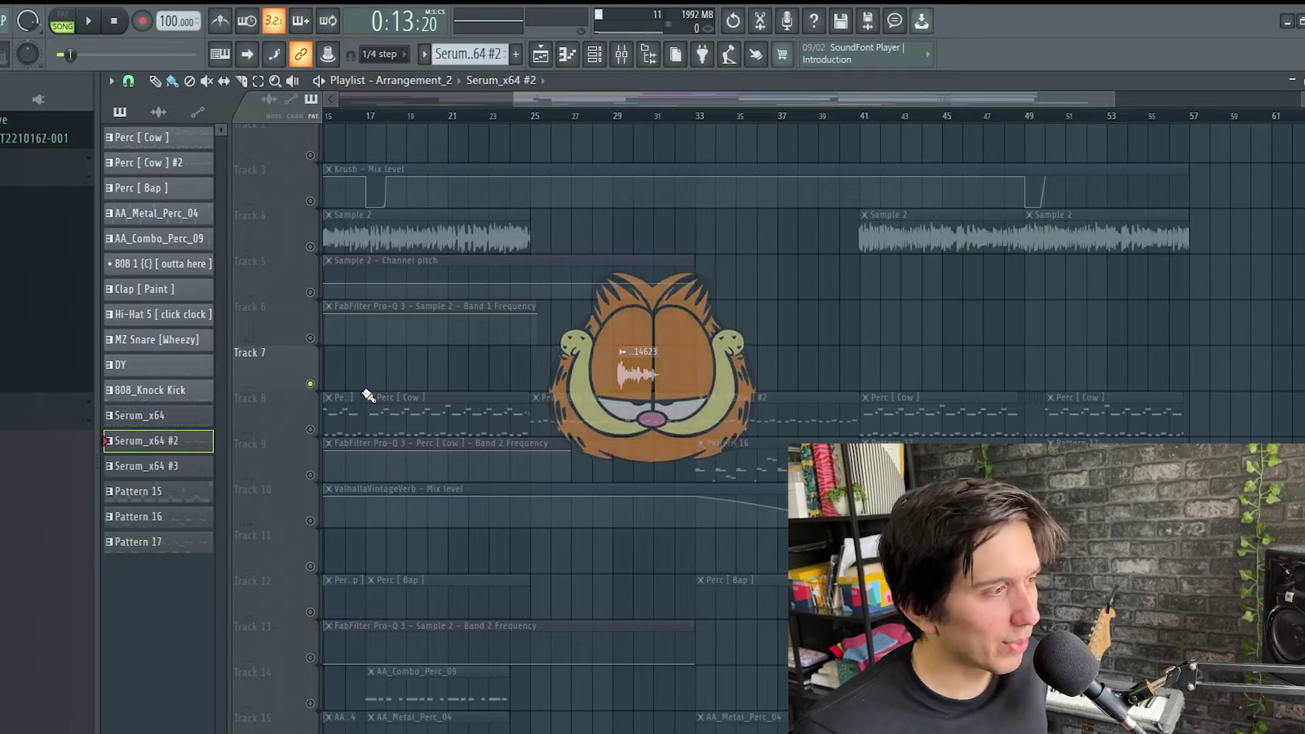
{"action": "right_click", "coordinate": [311, 430]}
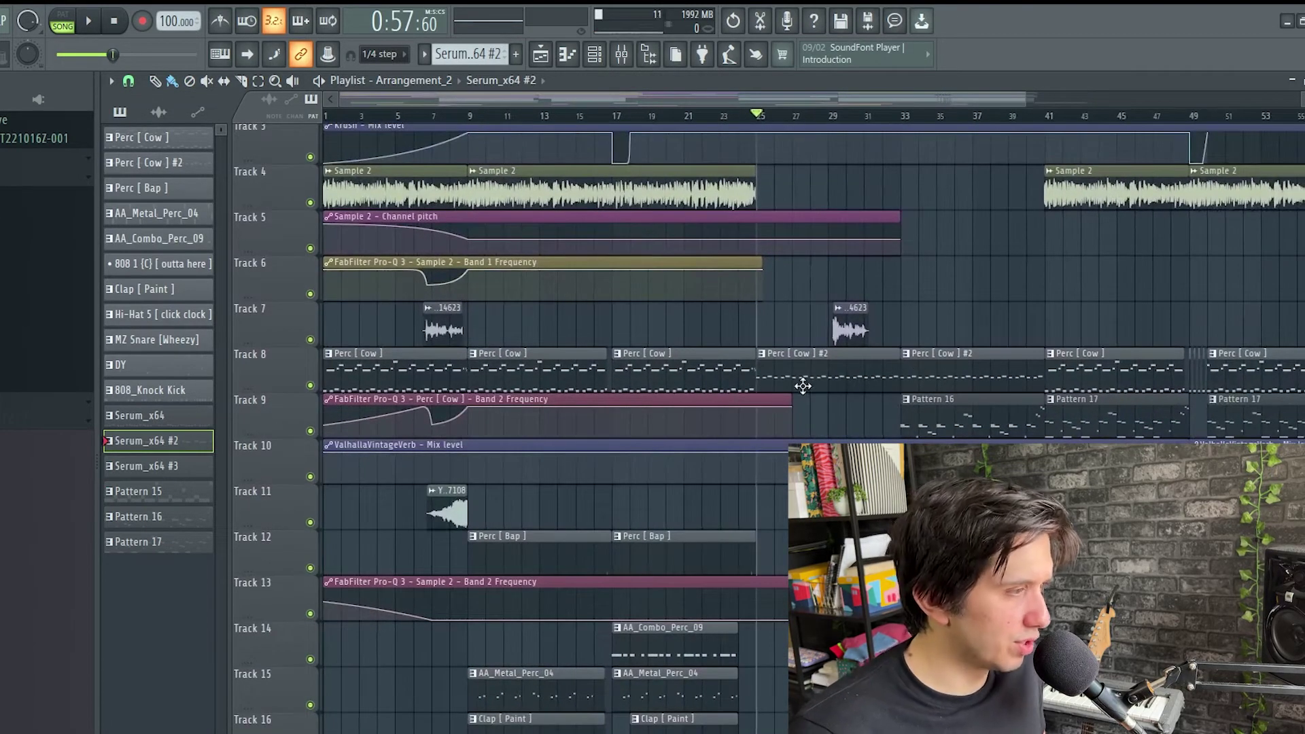
Step: Open the Perc [ Cow ] #2 clip at bar 25 in the piano roll and play back its notes and those of Pattern 15
{"action": "double_click", "coordinate": [803, 385]}
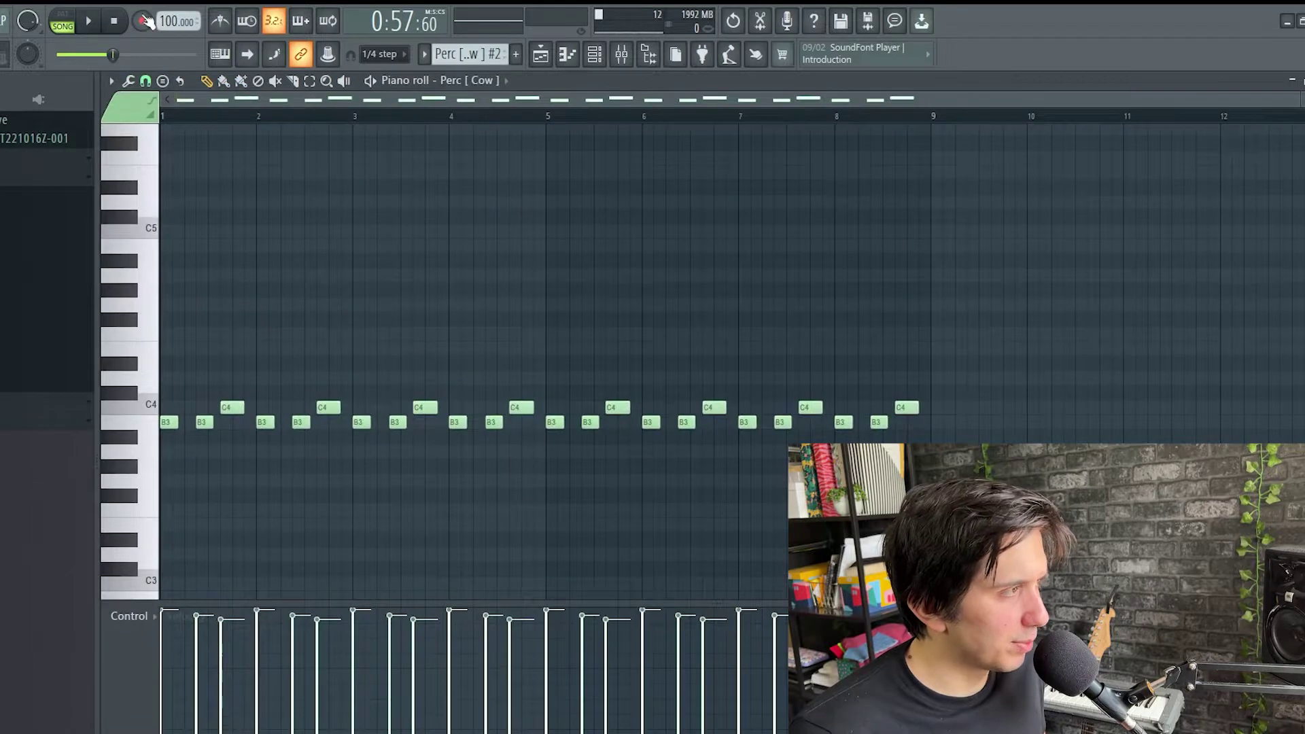
{"action": "scroll", "coordinate": [339, 265], "scroll_direction": "down", "scroll_amount": 2}
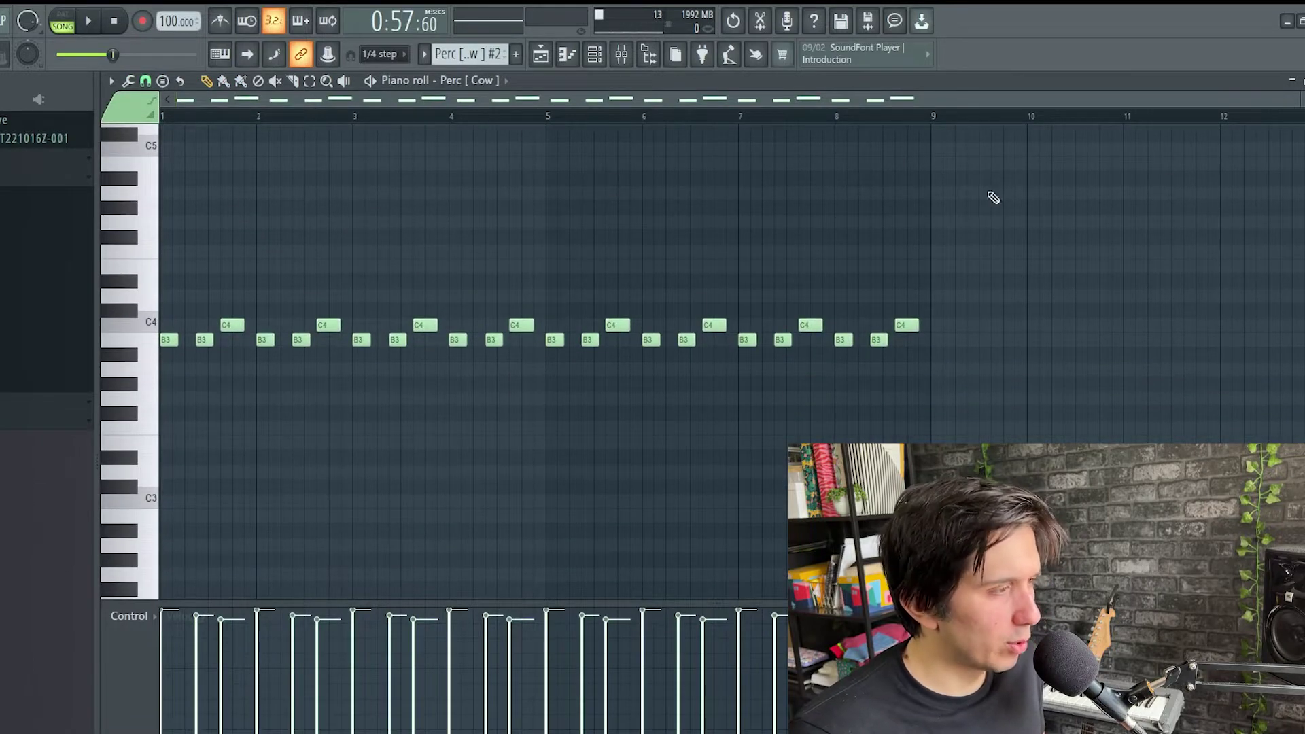
{"action": "key", "text": "space"}
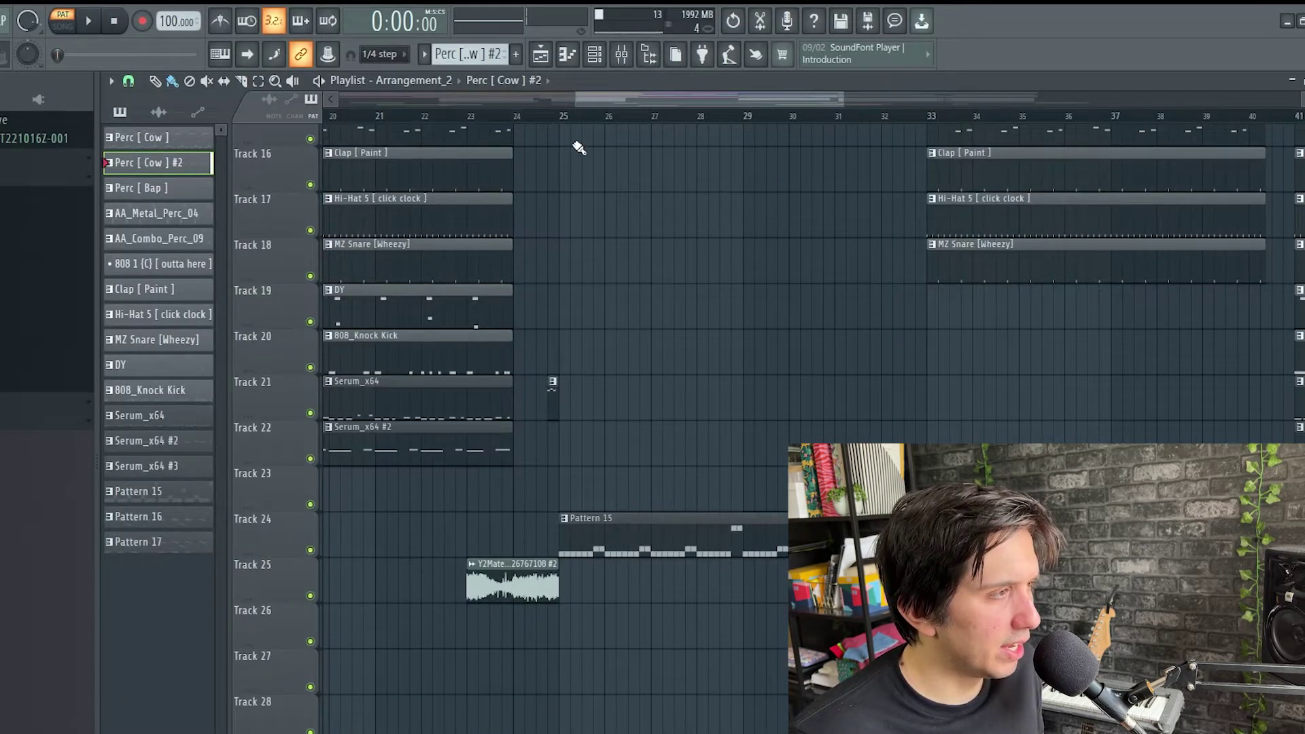
{"action": "left_click", "coordinate": [562, 119]}
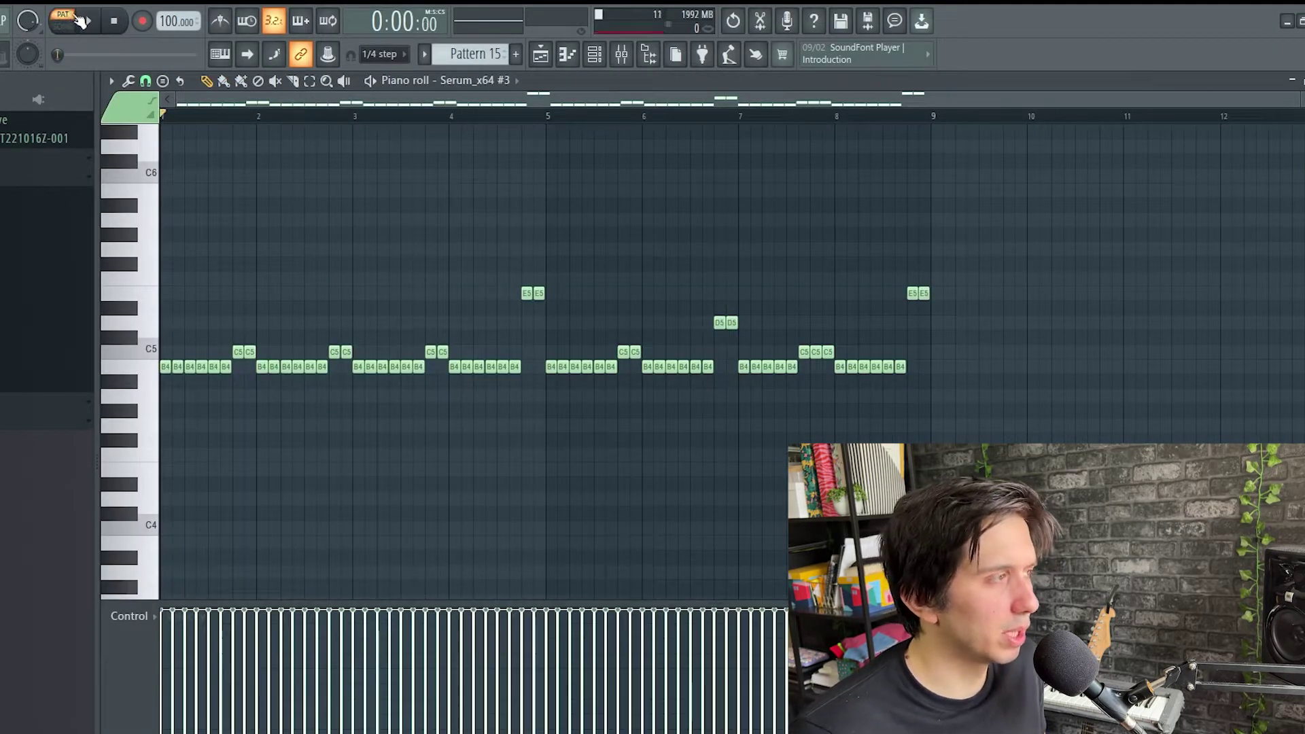
{"action": "left_click", "coordinate": [85, 21]}
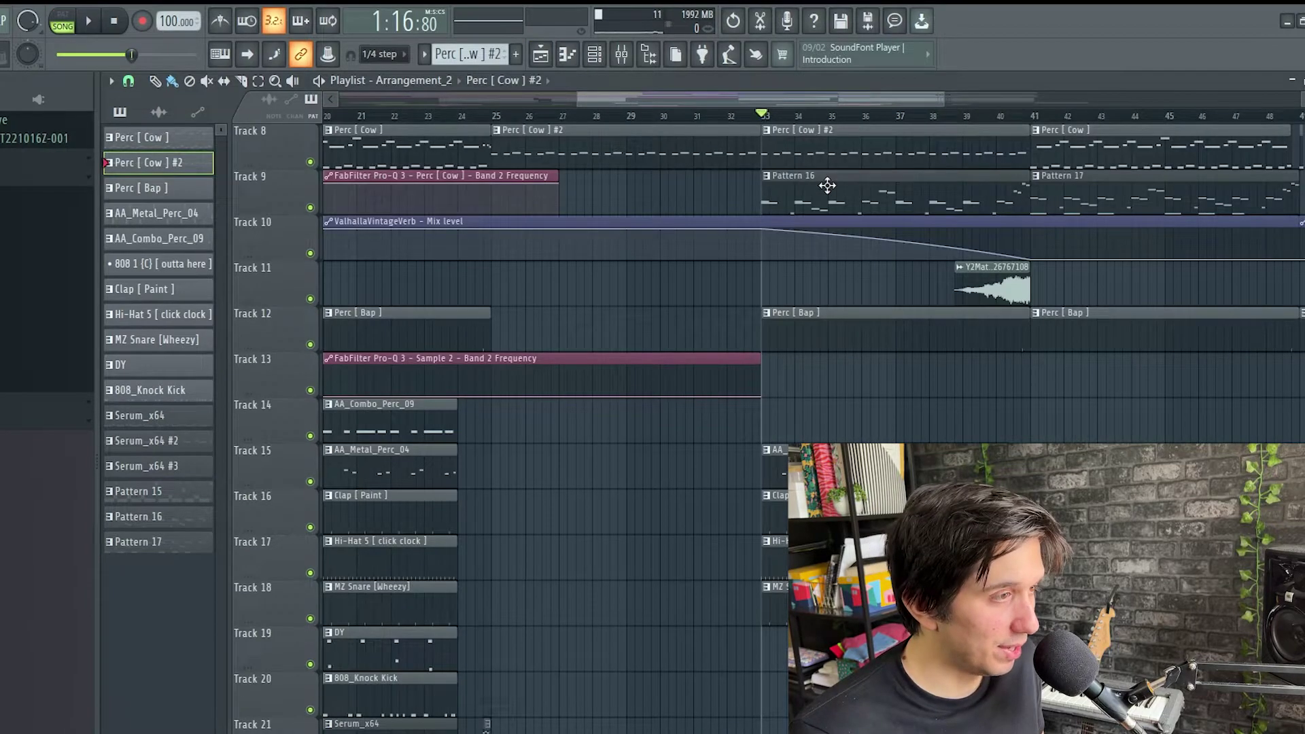
Step: Open the Pattern 16 clip at bar 33 to examine its melody and play back the Pattern 17 melody
{"action": "double_click", "coordinate": [825, 184]}
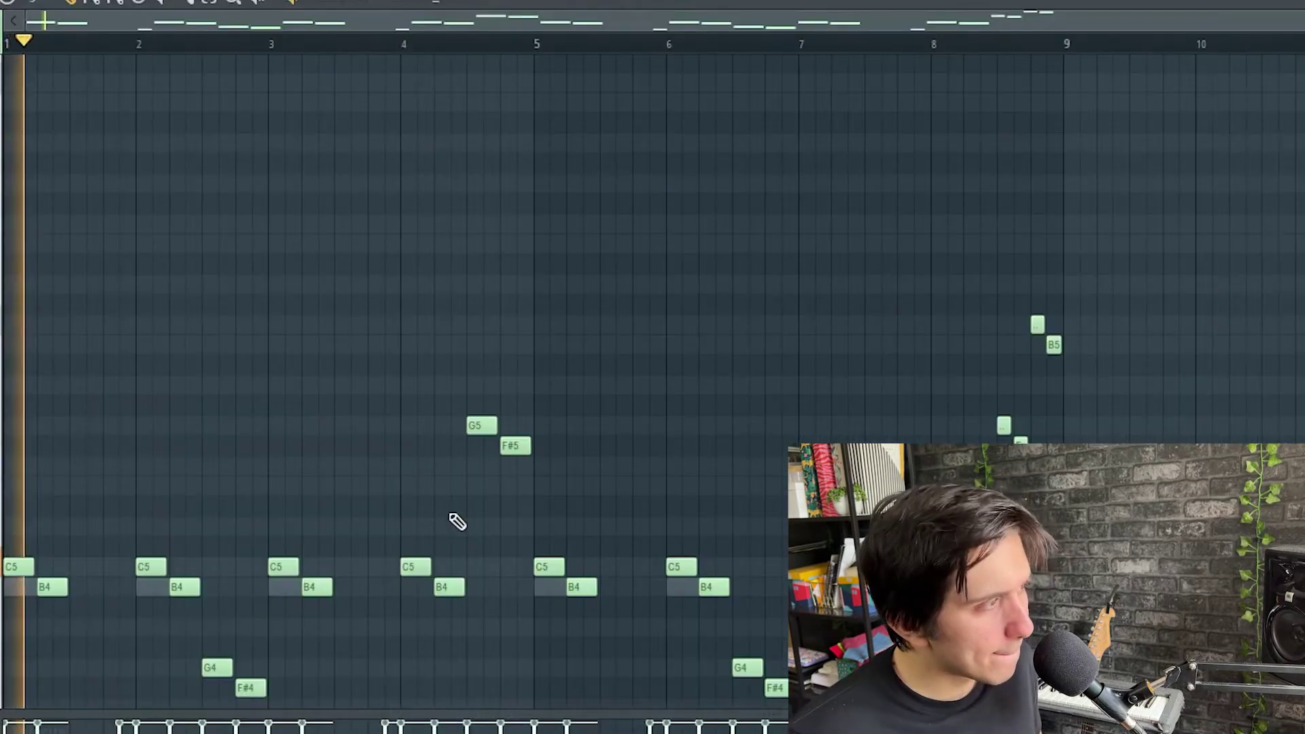
{"action": "scroll", "coordinate": [340, 416], "scroll_direction": "down", "scroll_amount": 5}
{"action": "scroll", "coordinate": [340, 408], "scroll_direction": "up", "scroll_amount": 1}
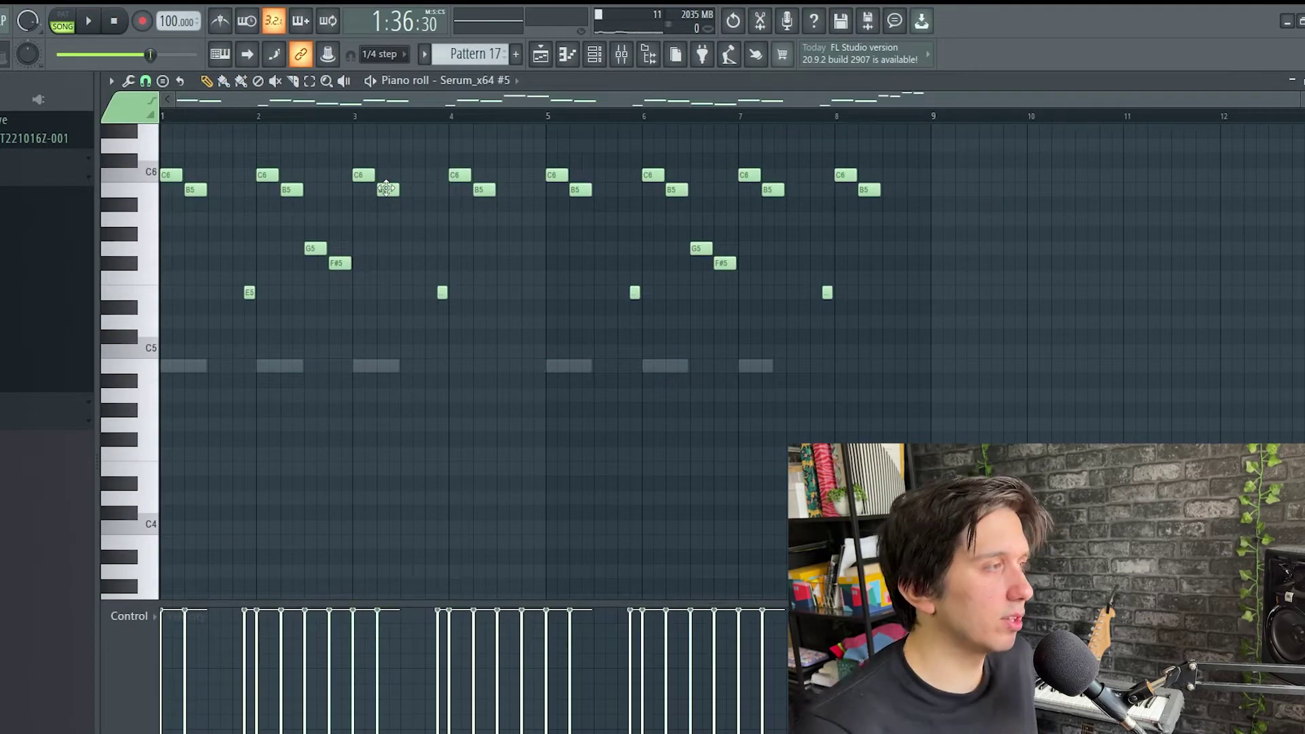
{"action": "scroll", "coordinate": [255, 283], "scroll_direction": "up", "scroll_amount": 5}
{"action": "key", "text": "space"}
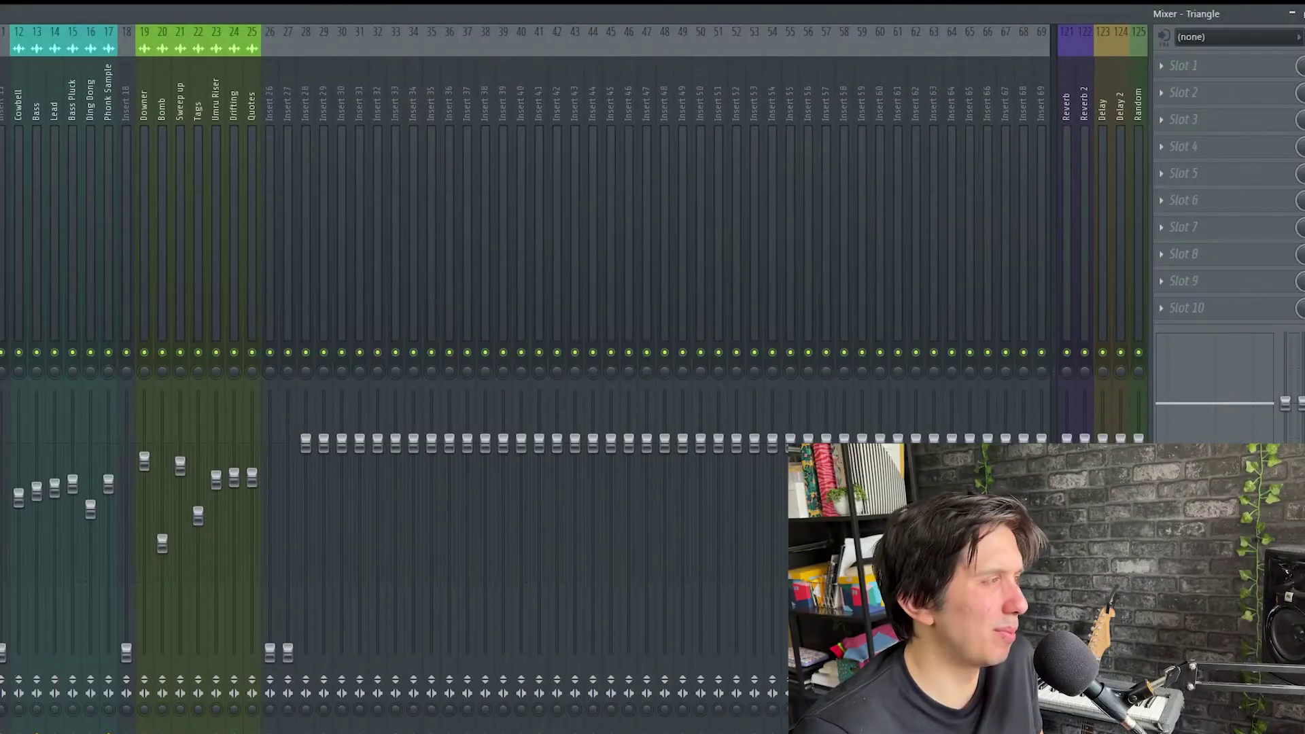
Step: Select the DRUMS mixer track and open its Black Box Analog Design plugin
{"action": "key", "text": "Left"}
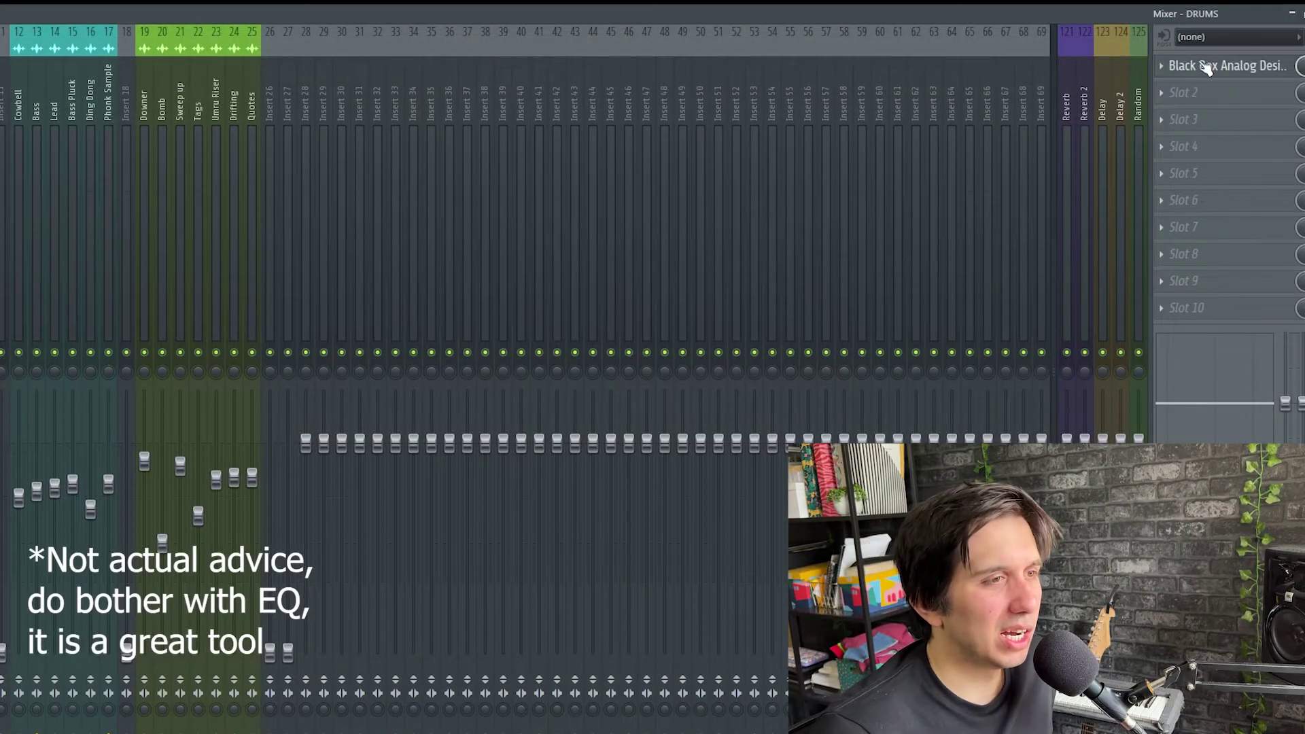
{"action": "left_click", "coordinate": [1204, 66]}
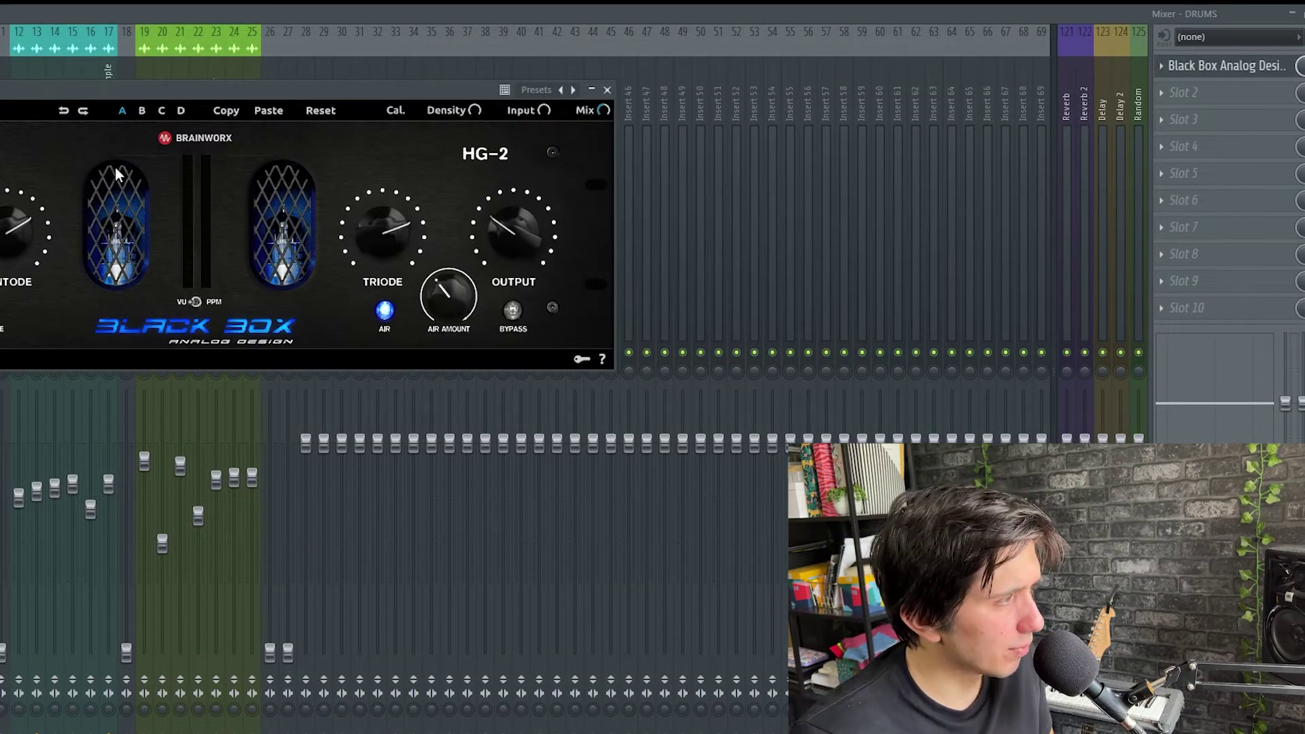